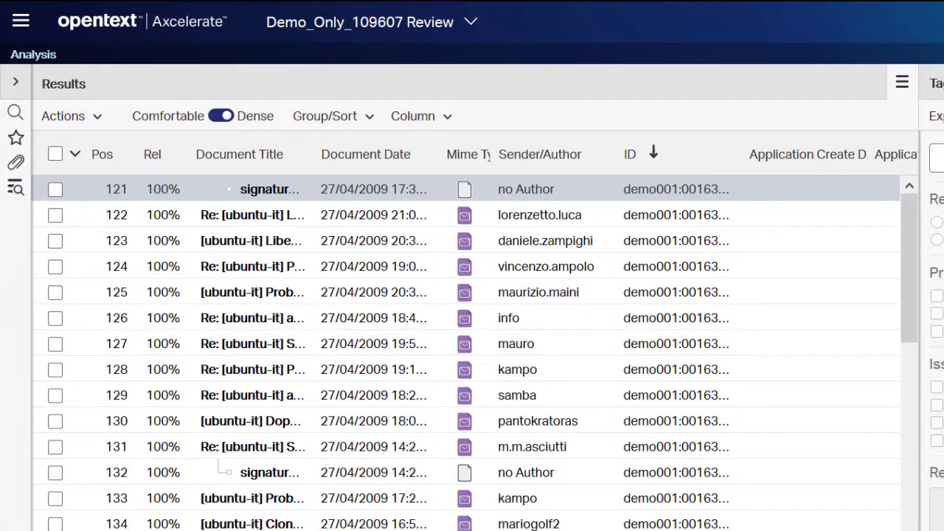
Select document 121 and view the available tag templates, keeping 1st Level.
left_click(55, 189)
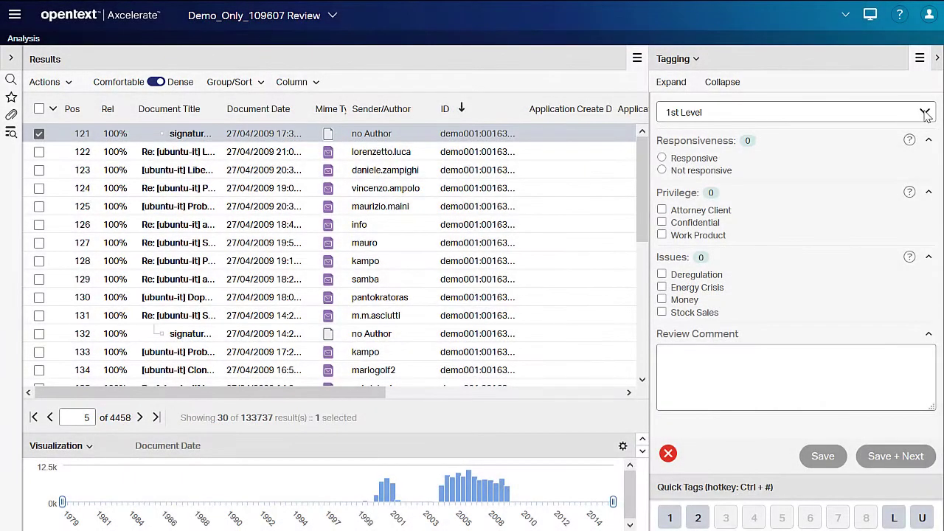
left_click(925, 112)
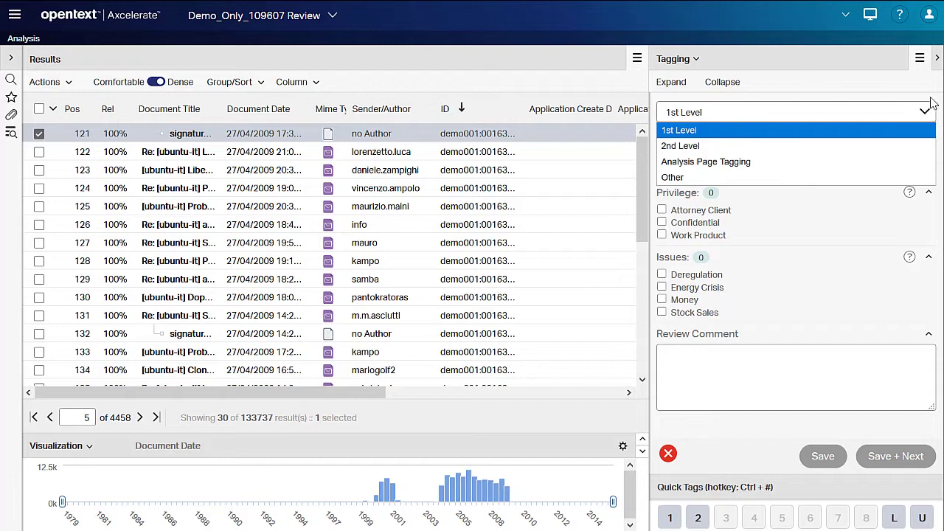
left_click(933, 104)
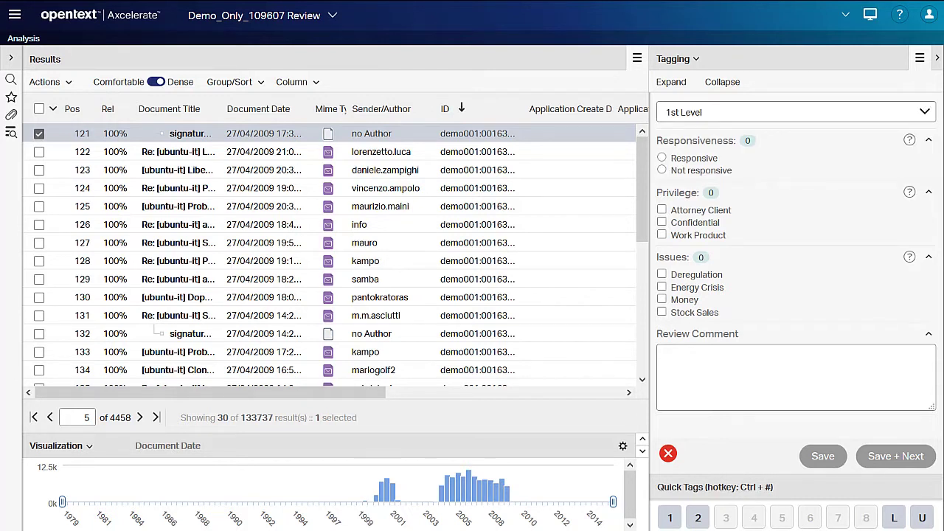
Tag document 121 as Responsive, Attorney Client, Confidential and Money.
left_click(662, 158)
left_click(662, 211)
left_click(662, 222)
left_click(662, 300)
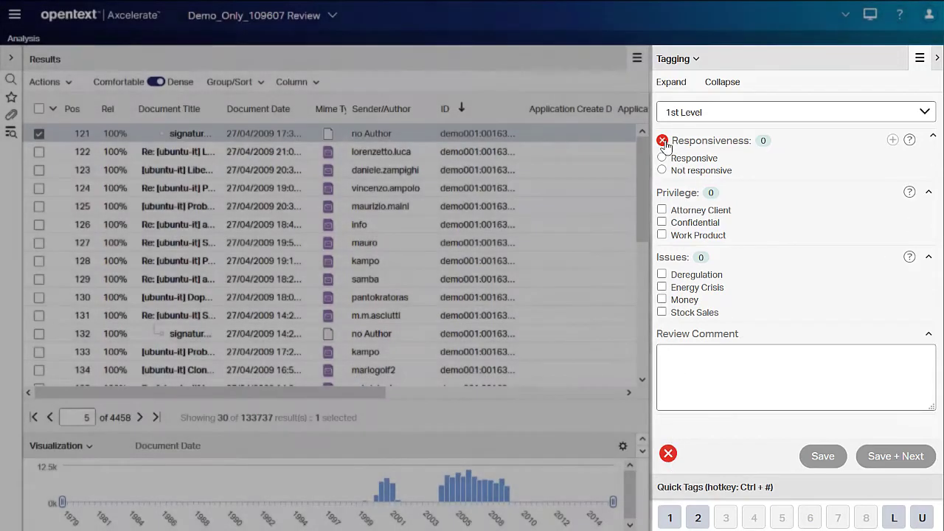
Tag document 121 as Not responsive, save the tagging and advance to the following document.
left_click(664, 142)
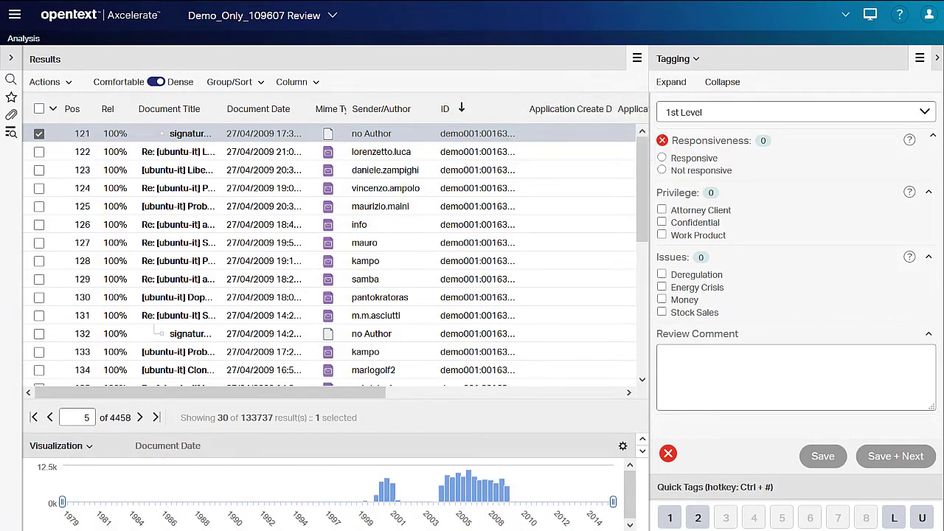
left_click(662, 170)
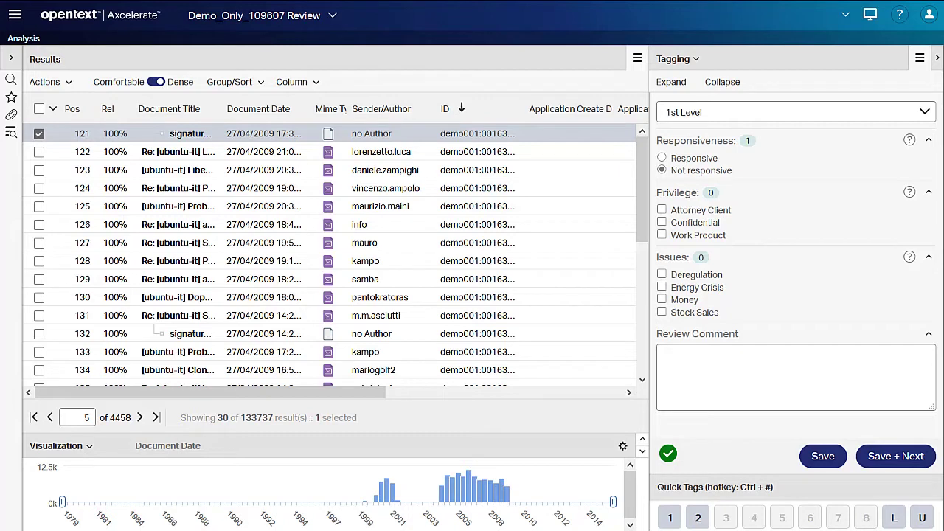
left_click(899, 459)
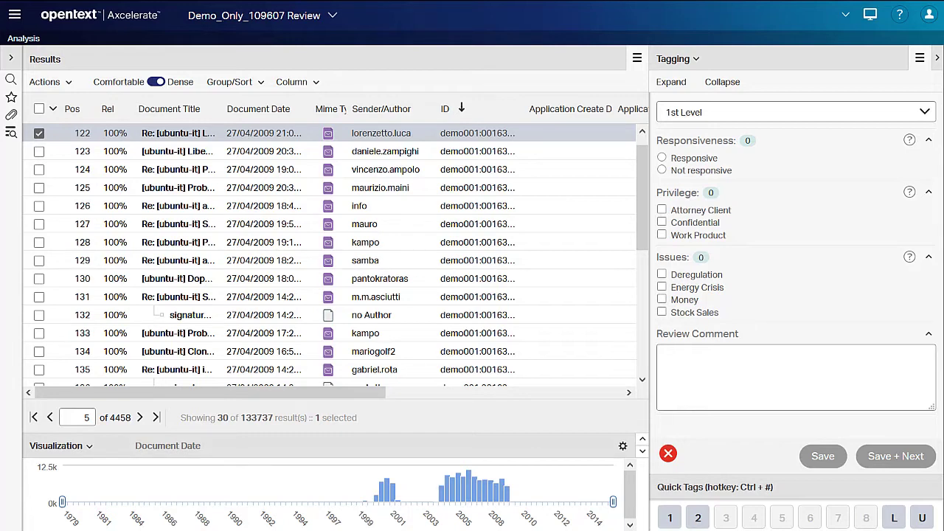
Apply quick tag 1 to document 122 with save and advance, and use quick tag U on document 124.
left_click(671, 518)
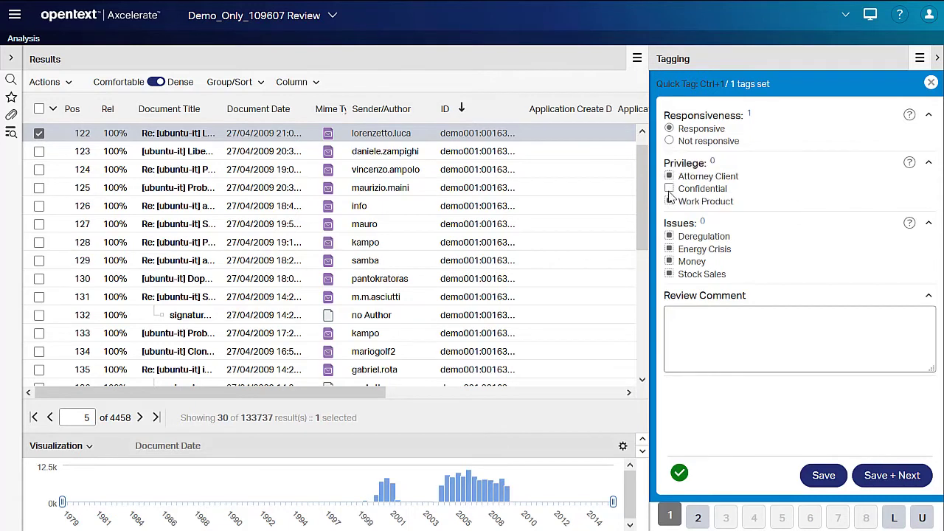
left_click(879, 476)
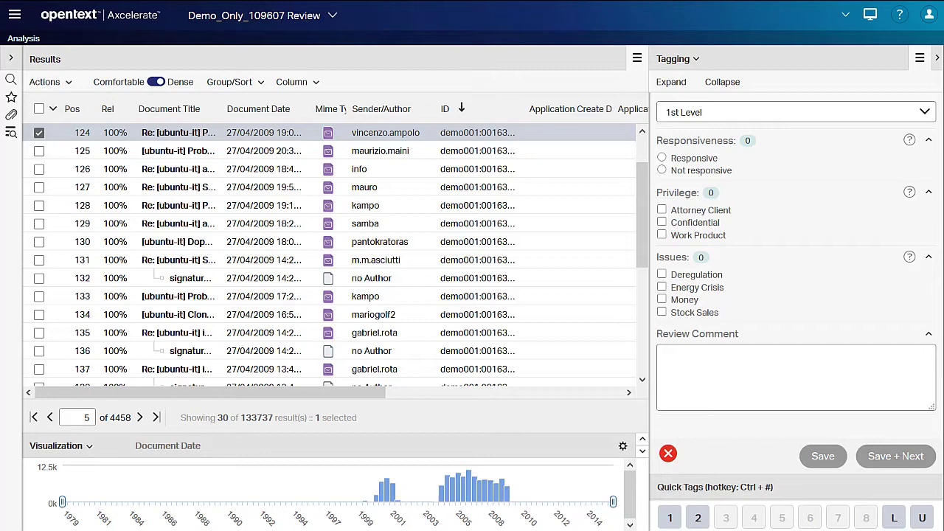
left_click(922, 518)
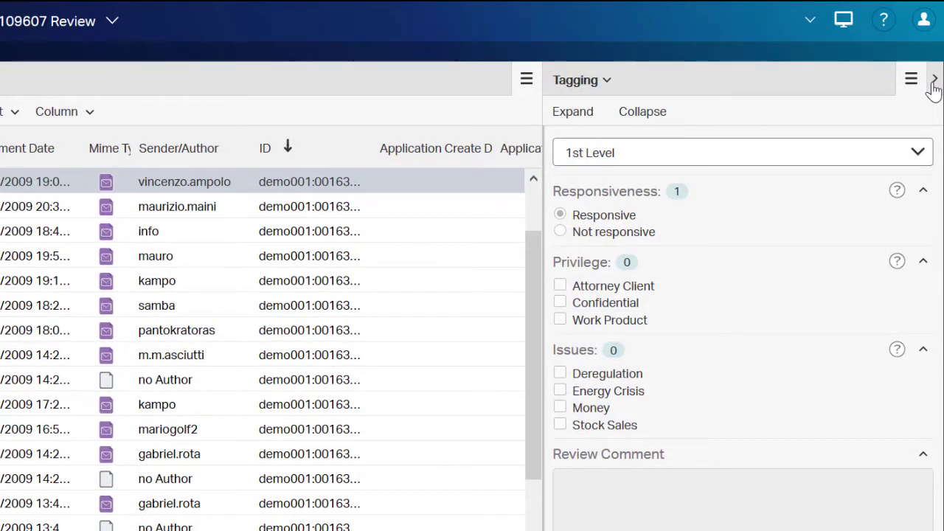
Collapse the tagging pane and expand it again.
left_click(933, 82)
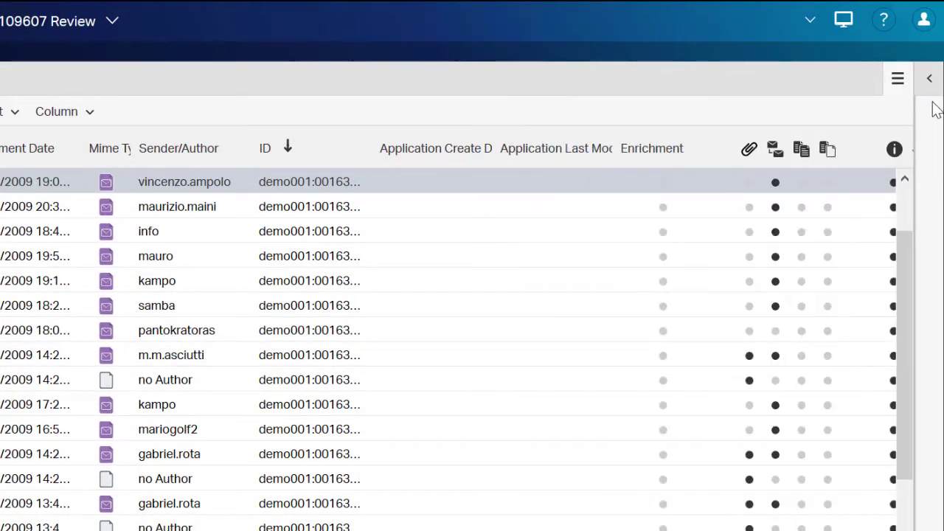
left_click(931, 78)
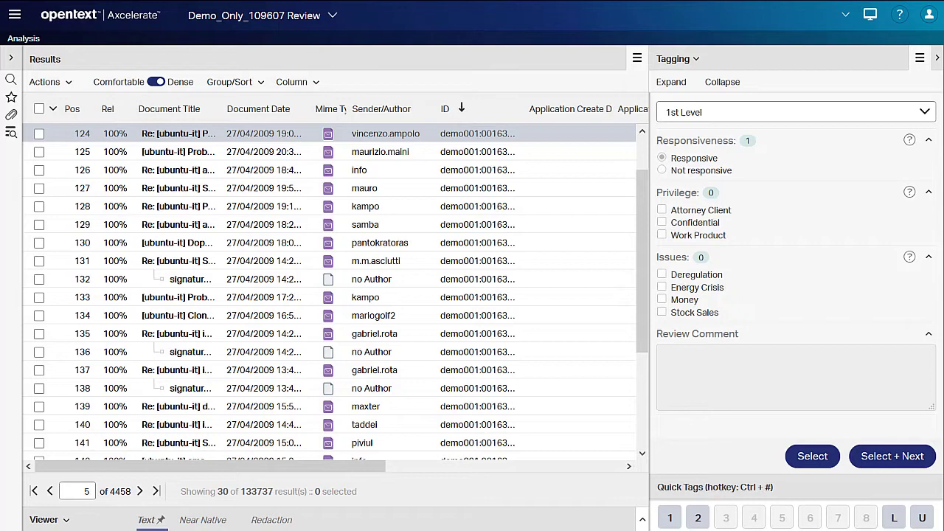
Select documents 124 through 139 in the results for bulk tagging.
left_click(39, 133)
left_click(39, 152)
left_click(39, 169)
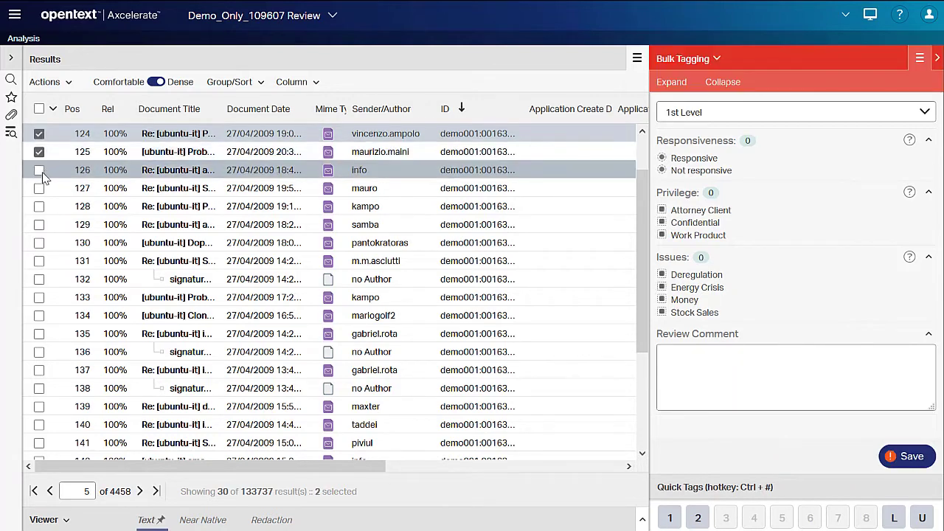
left_click(39, 406, "shift")
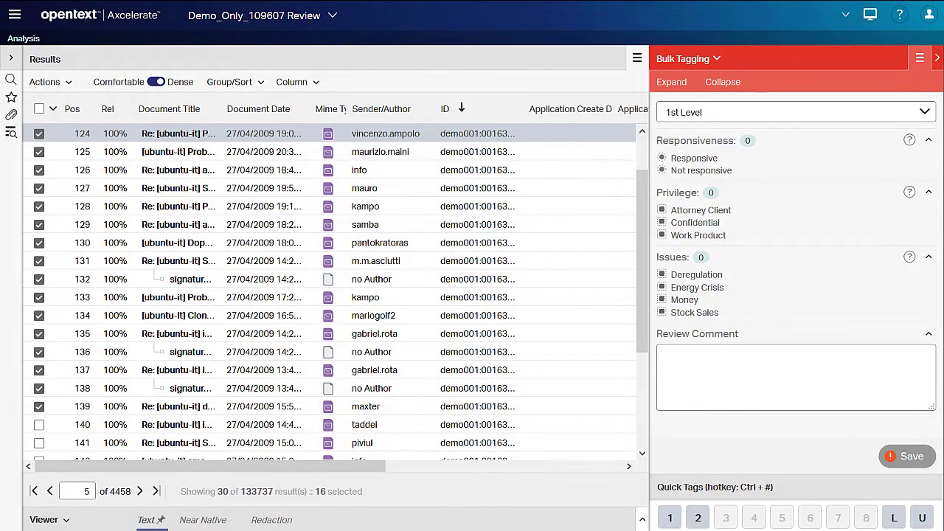
Set the bulk tags to Responsive, clearing Not responsive, Confidential, Work Product, Energy Crisis and Money.
left_click(663, 170)
left_click(662, 158)
left_click(663, 222)
left_click(662, 235)
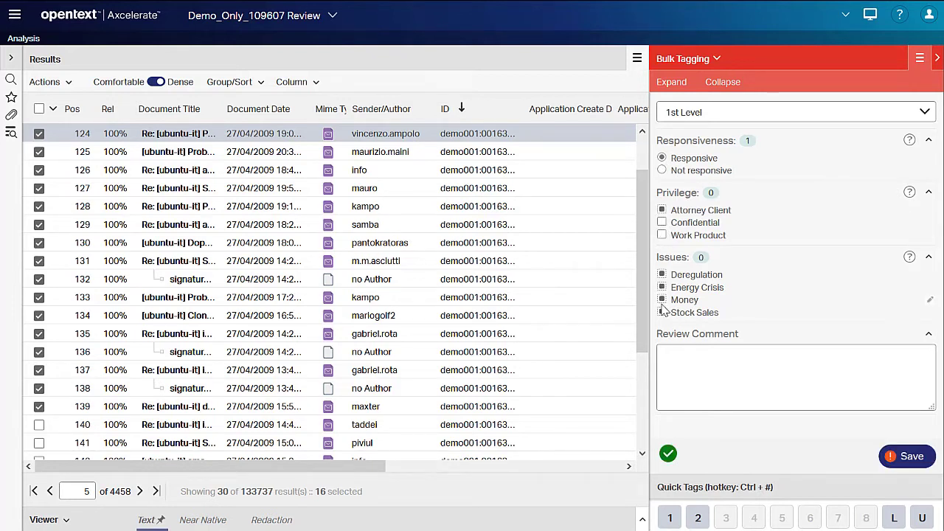
left_click(662, 287)
left_click(663, 300)
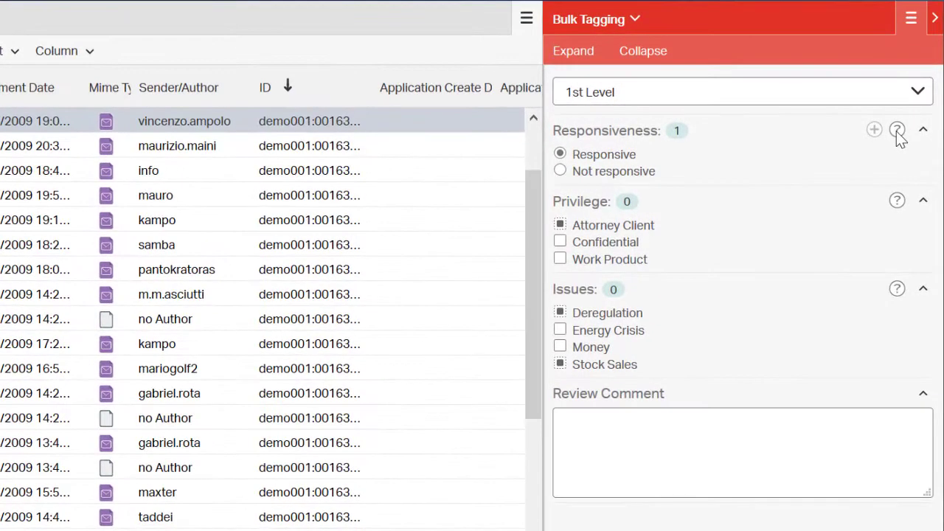
View the Responsiveness context help and set the Attorney Client privilege tag, cycling through its states.
left_click(909, 141)
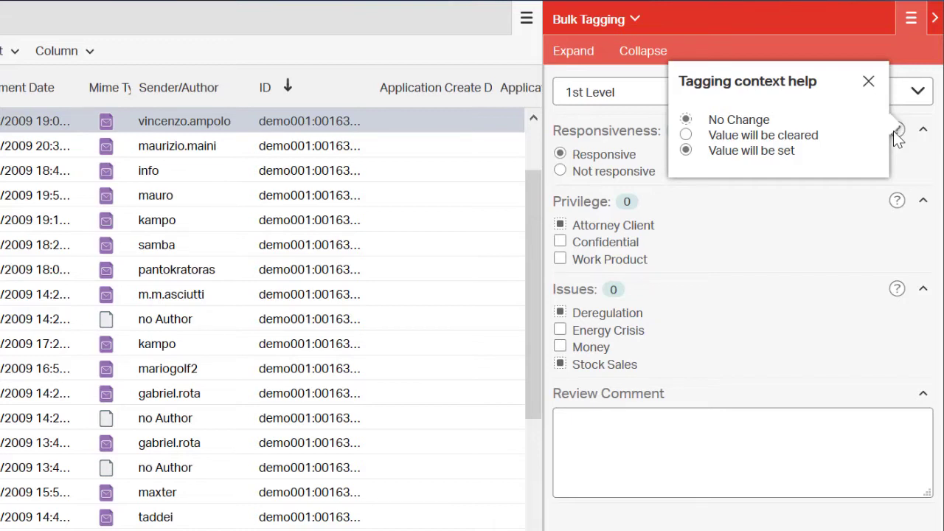
left_click(561, 224)
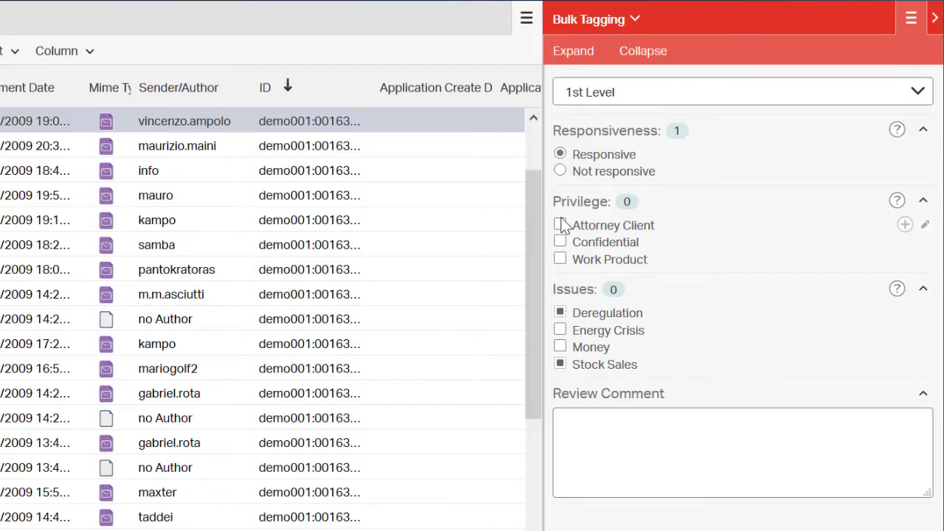
left_click(560, 225)
left_click(561, 226)
left_click(561, 226)
left_click(561, 226)
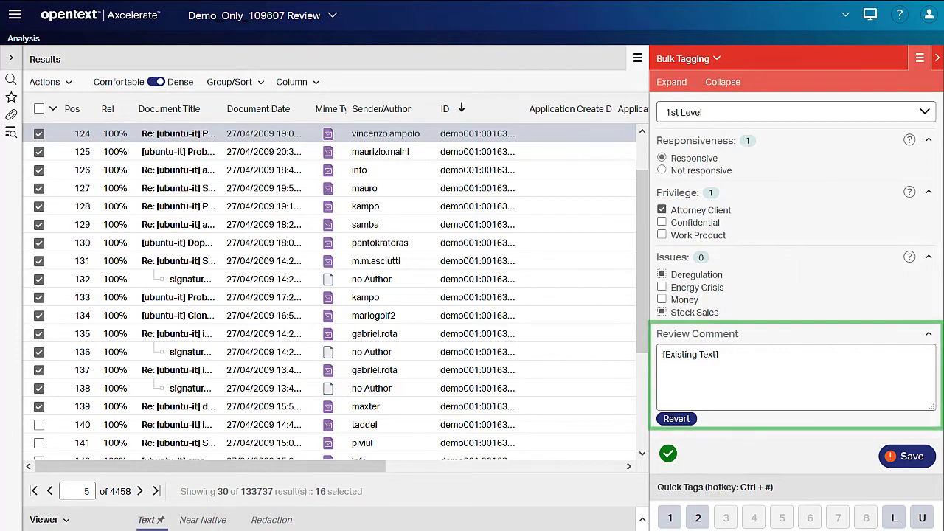
Replace the existing review comment with "This document is hot." and clear the comment text.
left_click(655, 358)
type("This document is hot.")
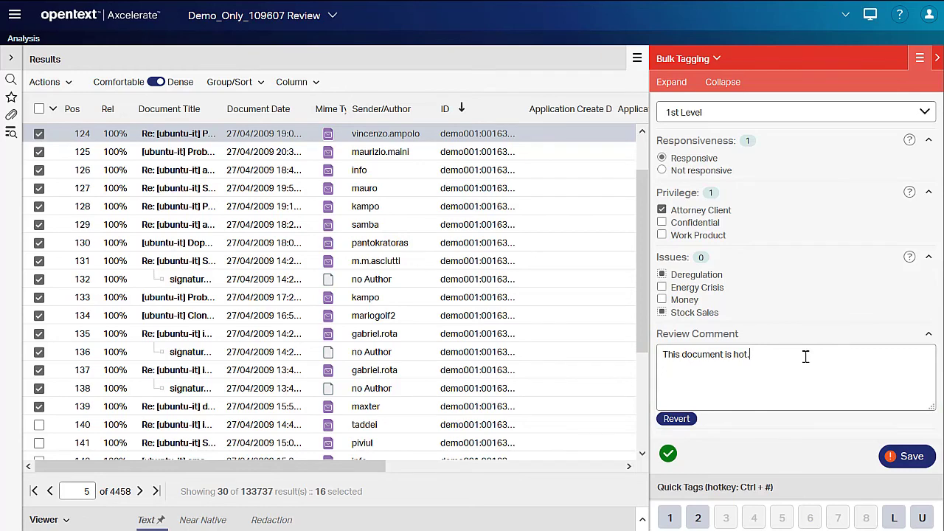
key("ctrl+a")
key("BackSpace")
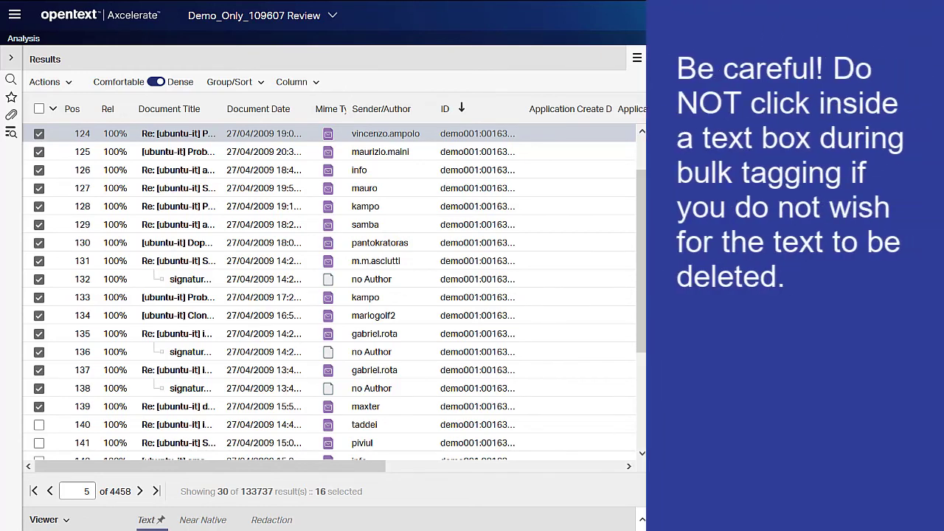